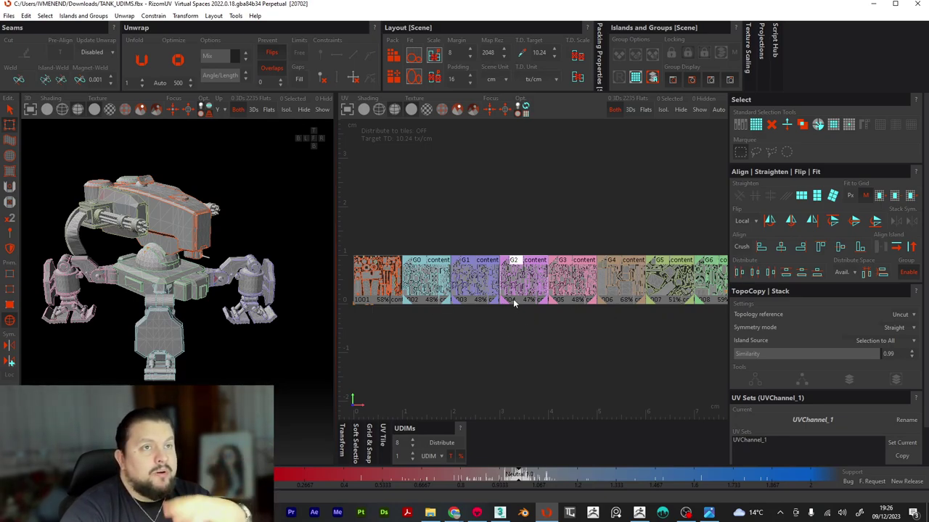
{"action": "scroll", "coordinate": [464, 231], "scroll_direction": "down", "scroll_amount": 1}
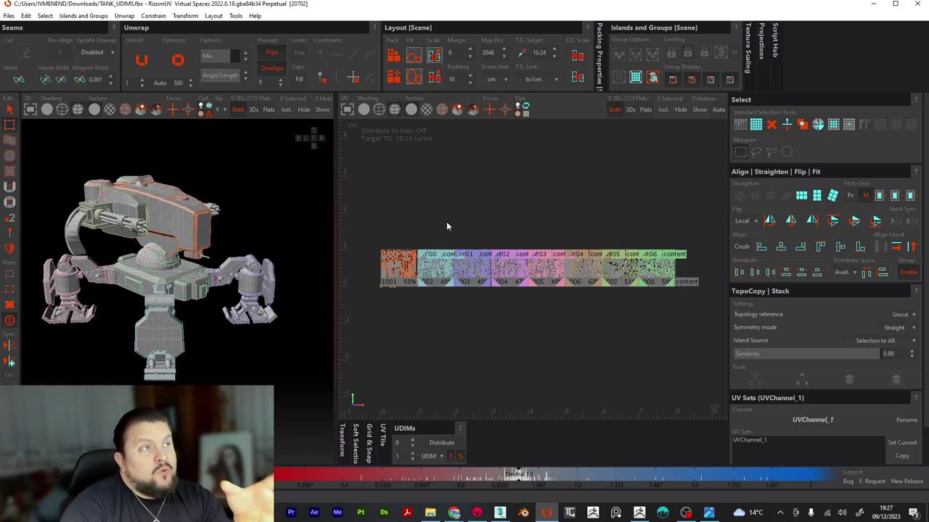
{"action": "left_click", "coordinate": [9, 15]}
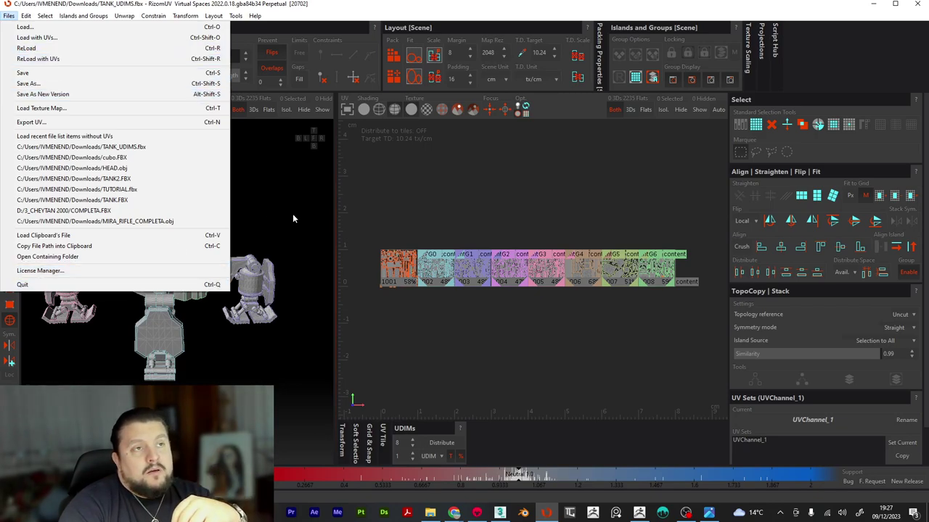
{"action": "left_click", "coordinate": [624, 335]}
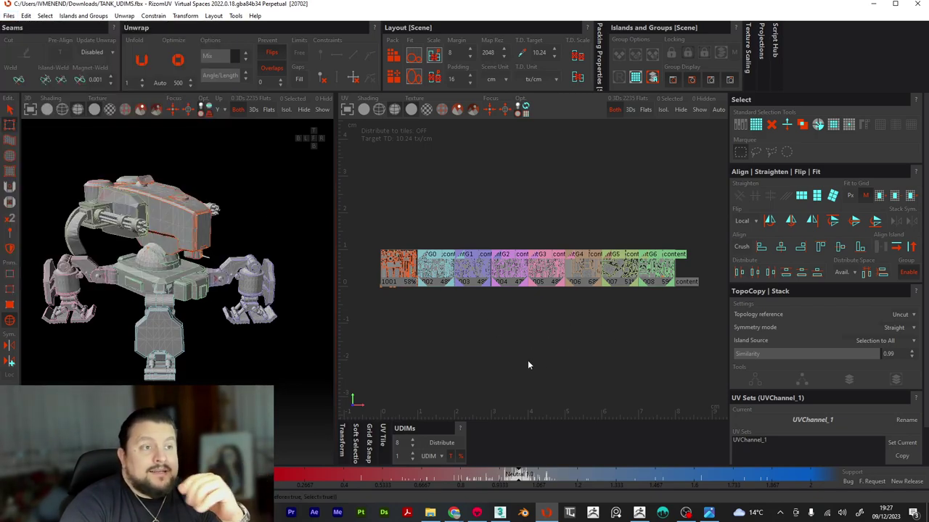
Step: Switch to 3ds Max and examine the plain grey robot and the colour-coded copy beside it
{"action": "left_click", "coordinate": [500, 513]}
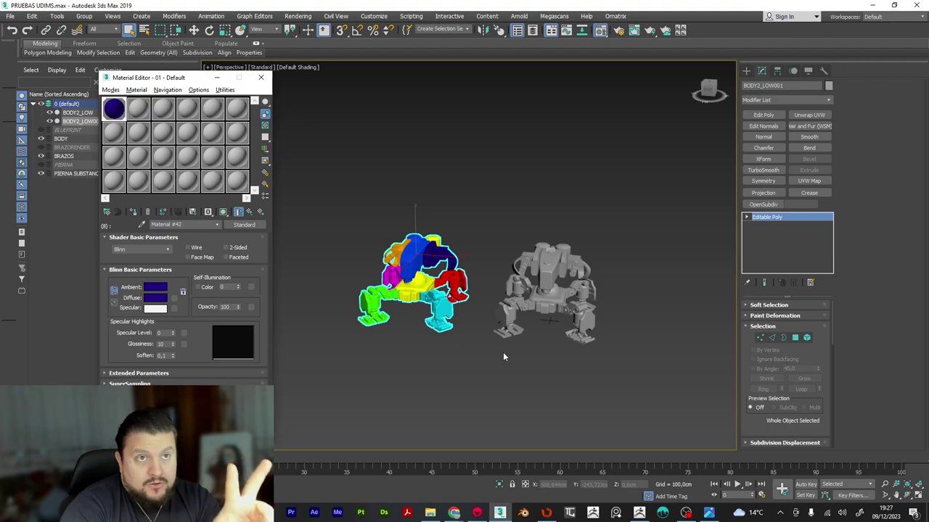
{"action": "left_click", "coordinate": [551, 266]}
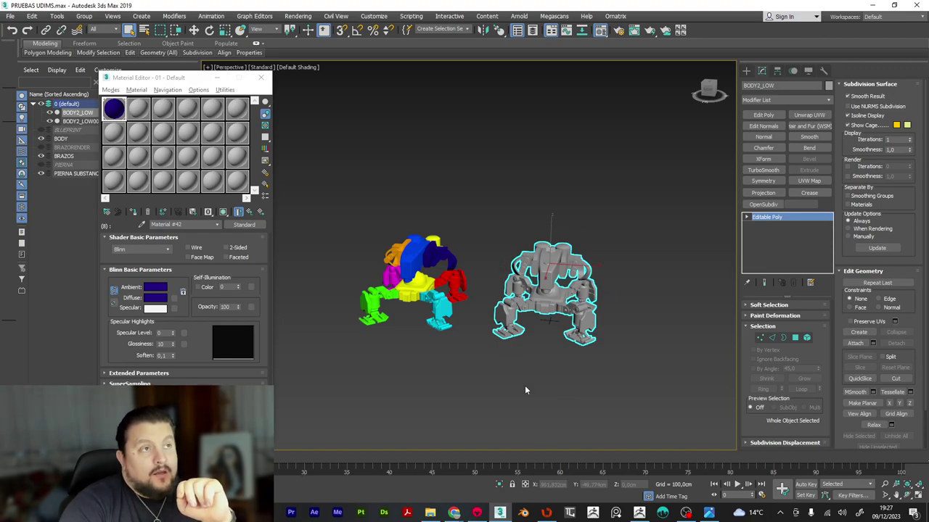
{"action": "left_click", "coordinate": [410, 253]}
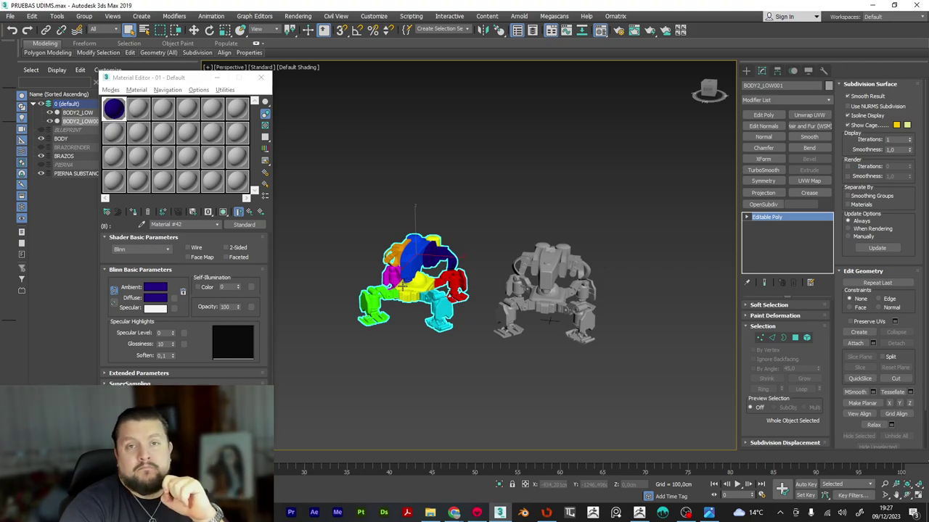
{"action": "scroll", "coordinate": [365, 298], "scroll_direction": "up", "scroll_amount": 3}
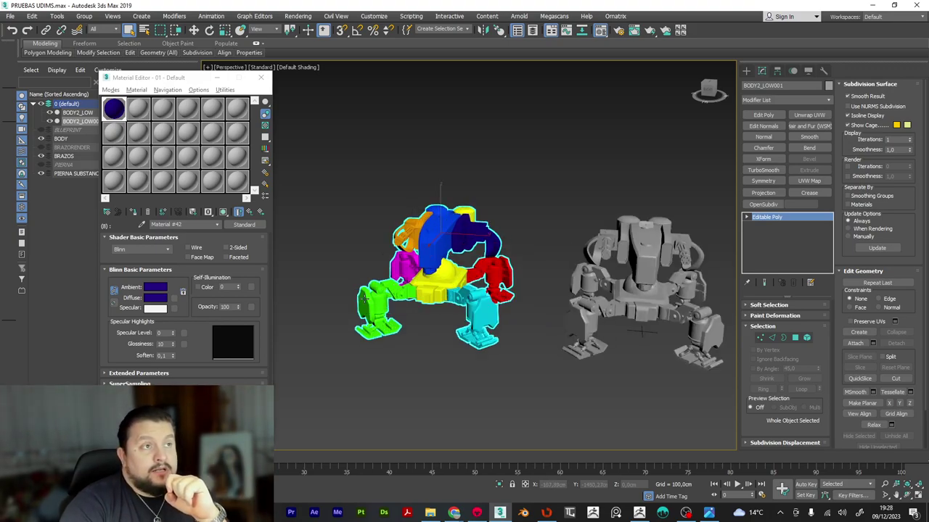
{"action": "scroll", "coordinate": [368, 296], "scroll_direction": "up", "scroll_amount": 2}
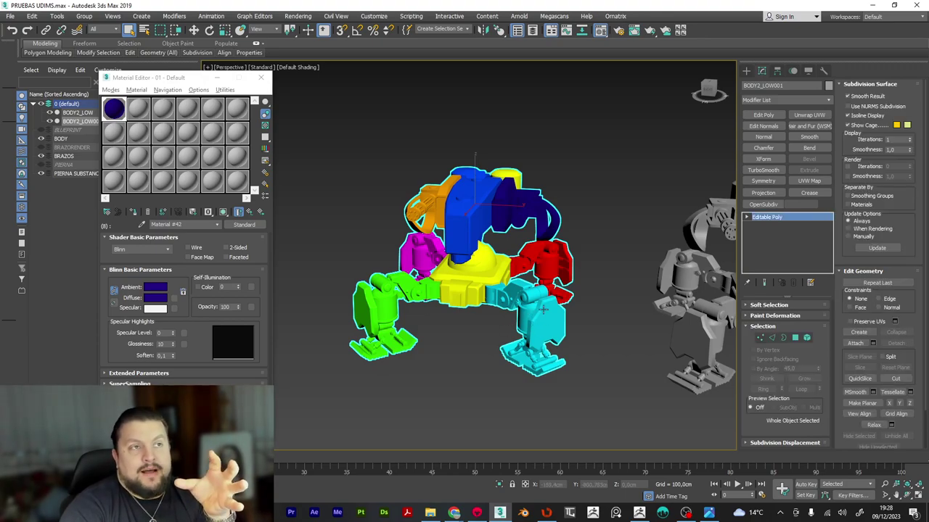
{"action": "scroll", "coordinate": [540, 309], "scroll_direction": "down", "scroll_amount": 3}
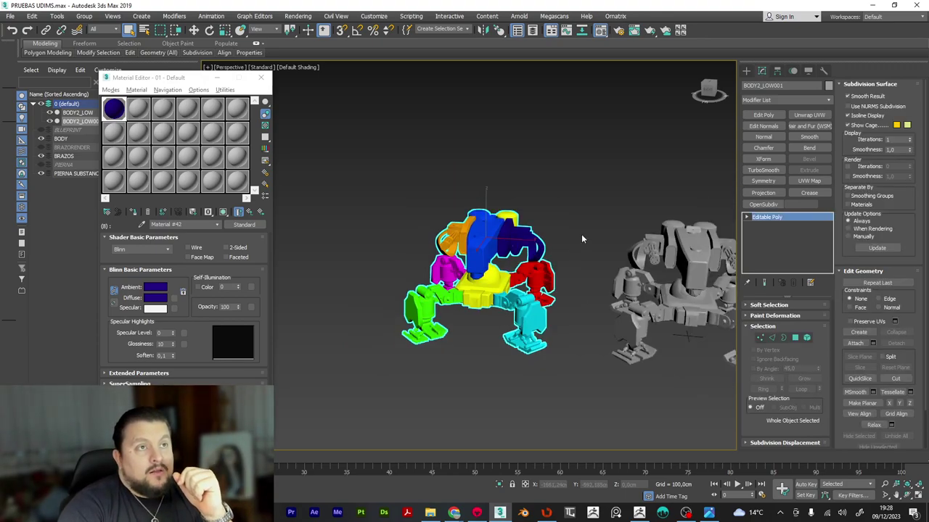
Step: Export only the plain grey robot as an FBX file named TANK NO GROUPS in the Descargas folder, with the current export settings
{"action": "left_click", "coordinate": [673, 261]}
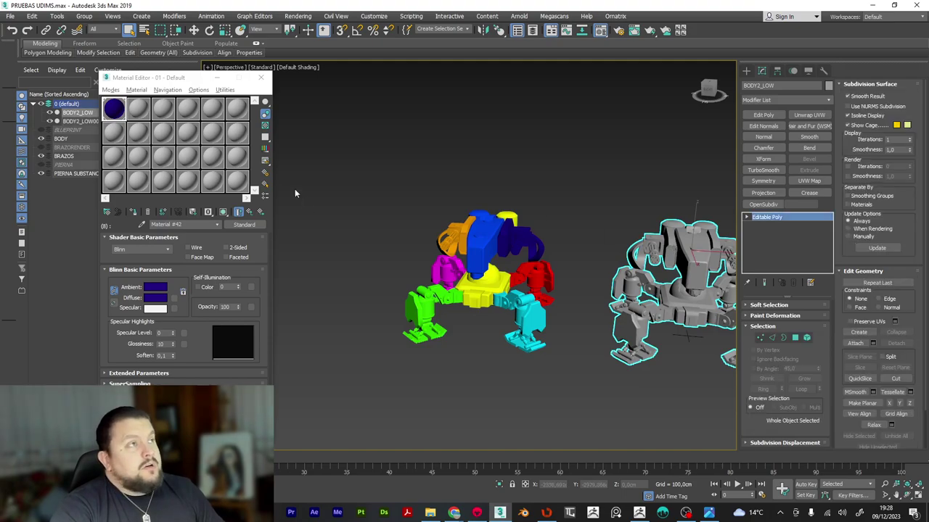
{"action": "left_click", "coordinate": [10, 16]}
{"action": "mouse_move", "coordinate": [67, 157]}
{"action": "left_click", "coordinate": [127, 177]}
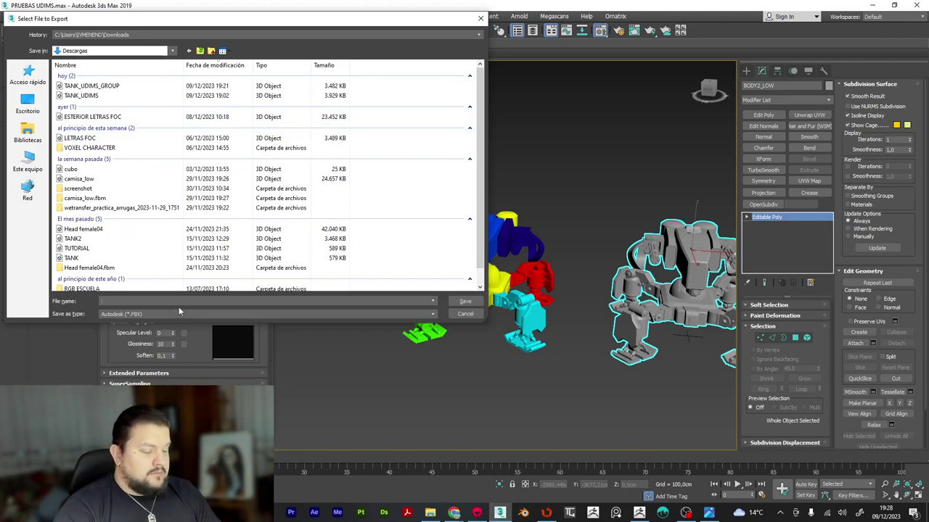
{"action": "type", "text": "TANK"}
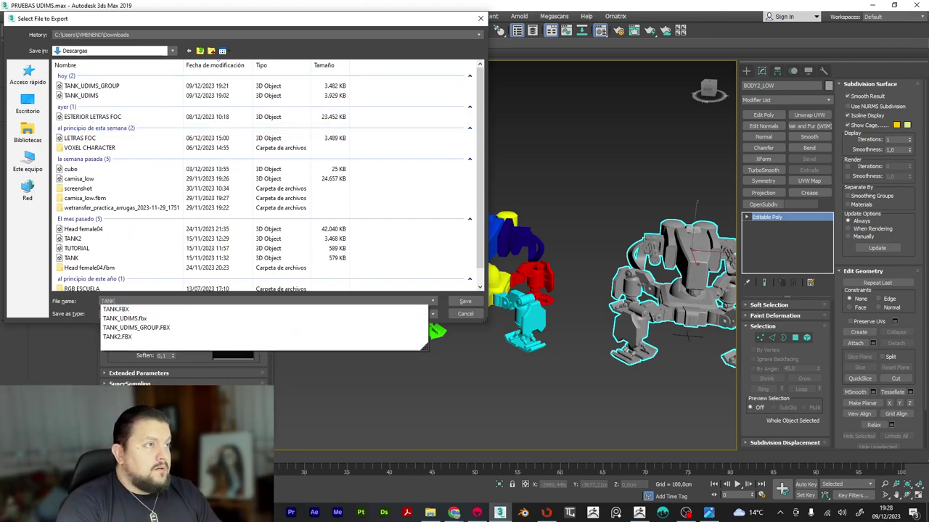
{"action": "key", "text": "Escape"}
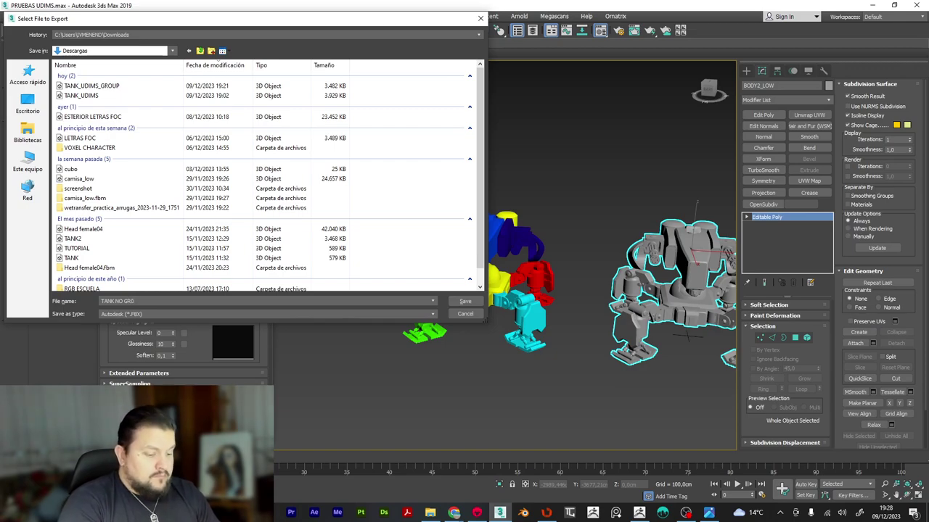
{"action": "key", "text": "Return"}
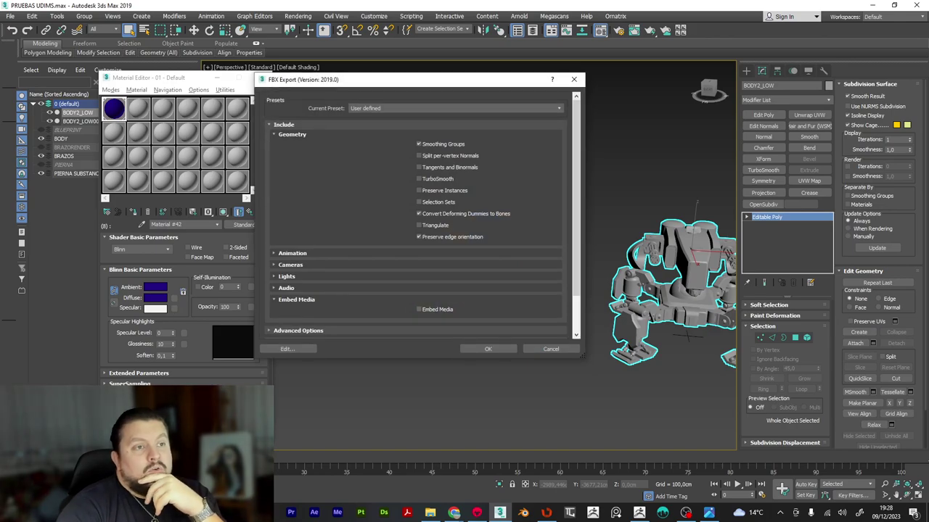
{"action": "left_click", "coordinate": [486, 348]}
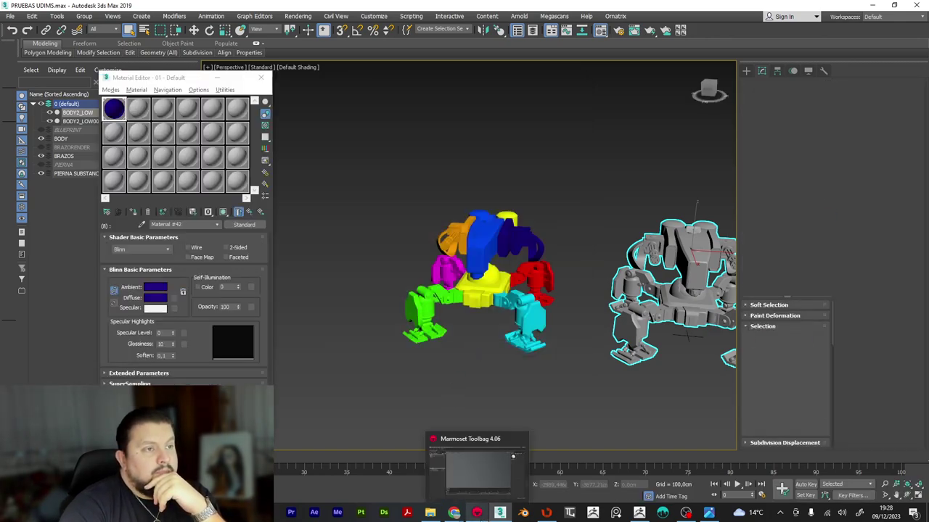
Step: Switch to Marmoset Toolbag and import the TANK NO GROUPS model into the empty scene
{"action": "left_click", "coordinate": [477, 512]}
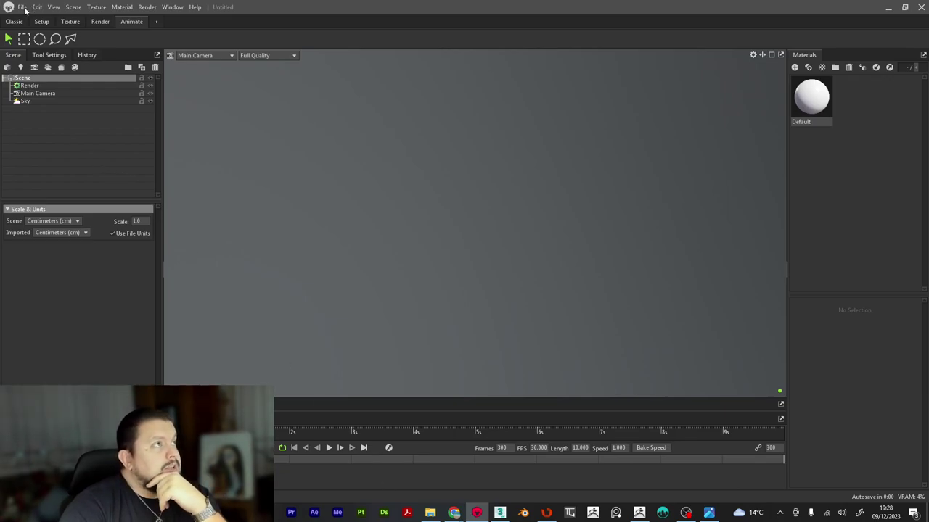
{"action": "left_click", "coordinate": [24, 9]}
{"action": "left_click", "coordinate": [46, 90]}
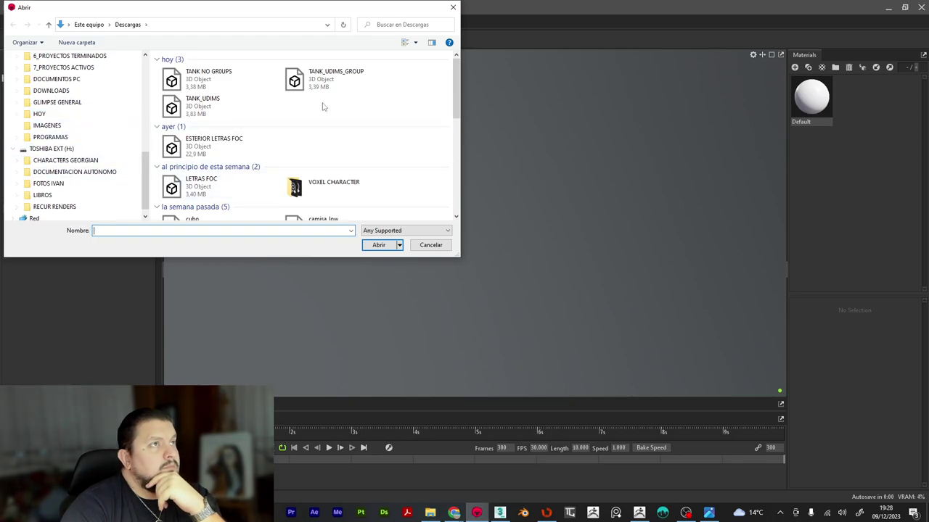
{"action": "double_click", "coordinate": [234, 75]}
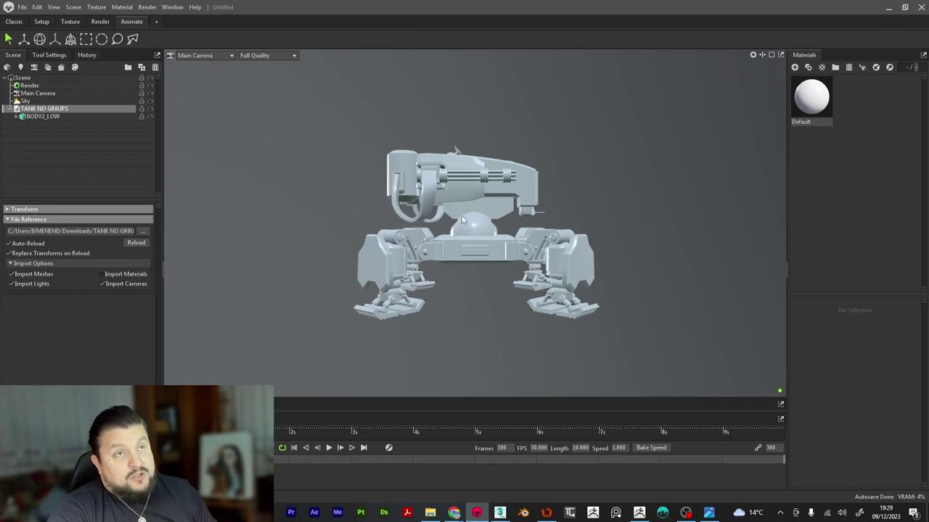
{"action": "left_click_drag", "start_coordinate": [639, 211], "coordinate": [495, 261]}
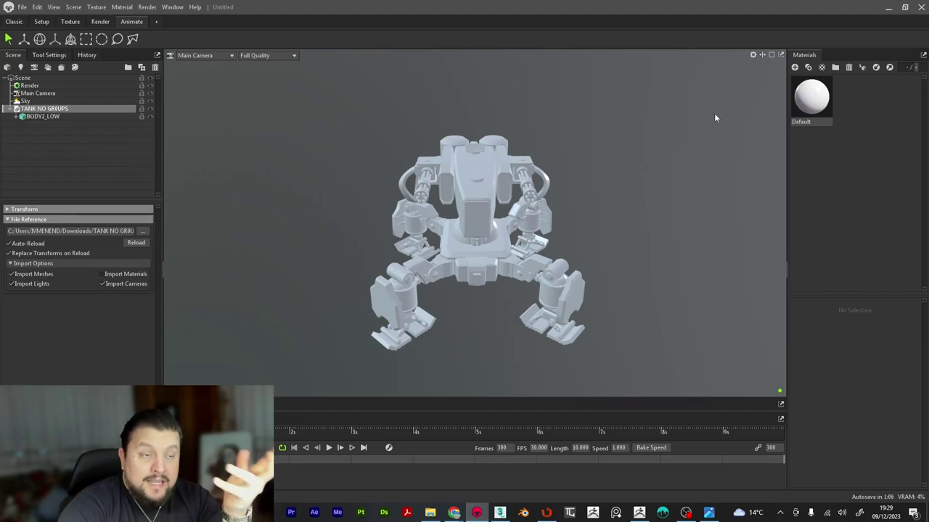
Step: Switch to 3ds Max and examine how the robot copy is divided into differently coloured body and leg sections
{"action": "left_click", "coordinate": [500, 513]}
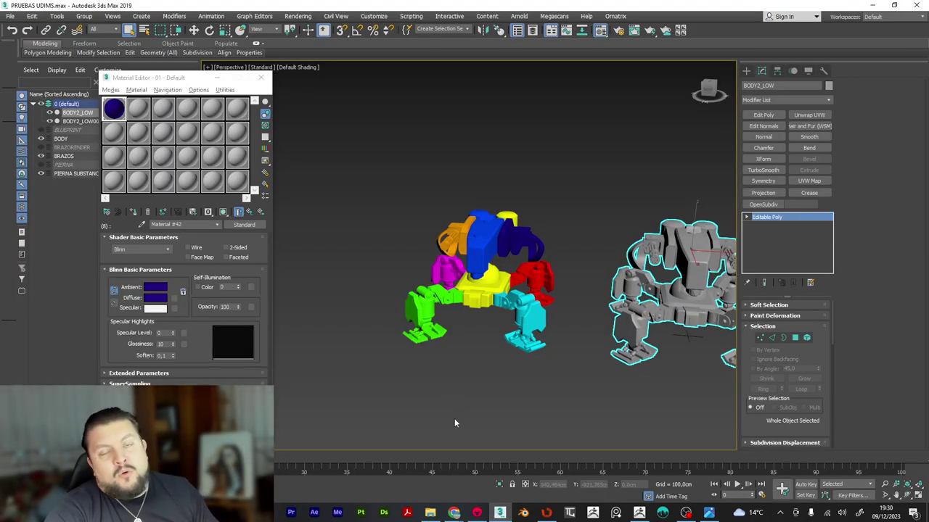
{"action": "mouse_move", "coordinate": [472, 428]}
{"action": "middle_mouse_down", "text": "alt"}
{"action": "mouse_move", "coordinate": [461, 414]}
{"action": "mouse_move", "coordinate": [489, 435]}
{"action": "middle_mouse_up", "text": "alt"}
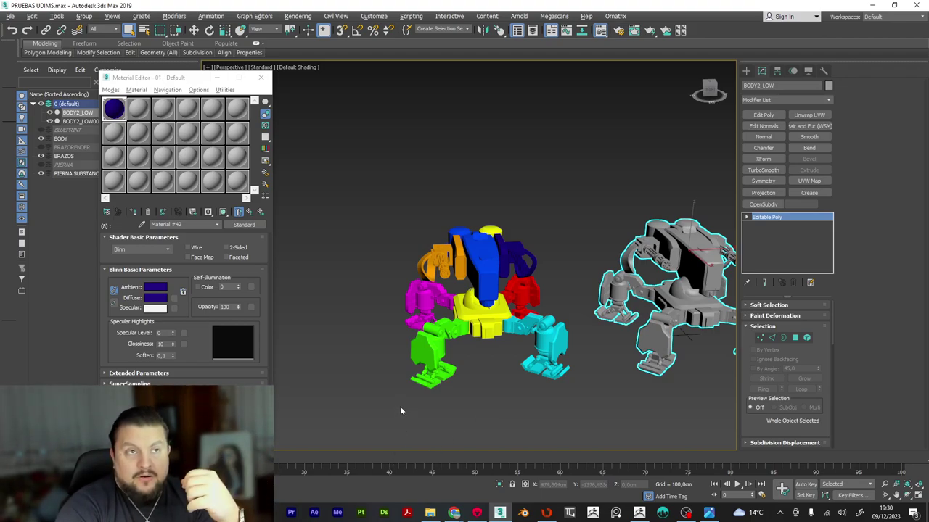
{"action": "scroll", "coordinate": [417, 425], "scroll_direction": "up", "scroll_amount": 4}
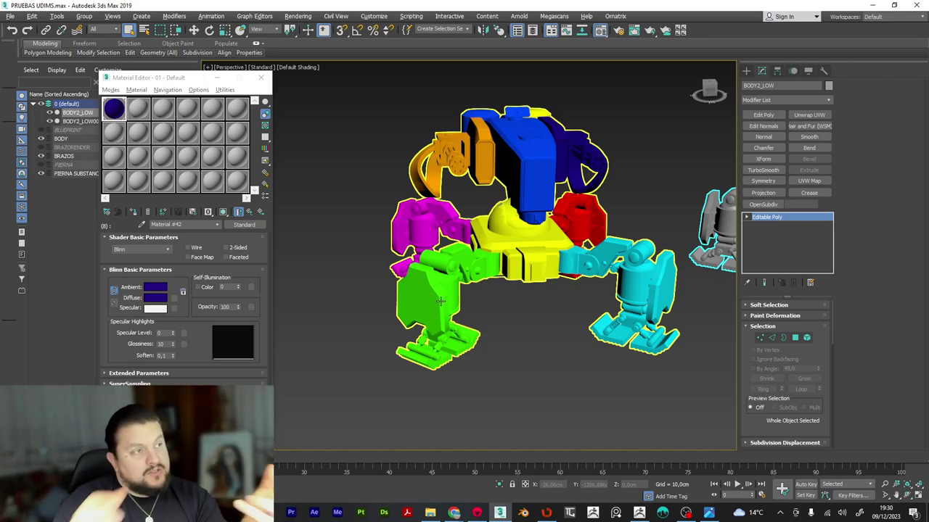
{"action": "left_click", "coordinate": [377, 391]}
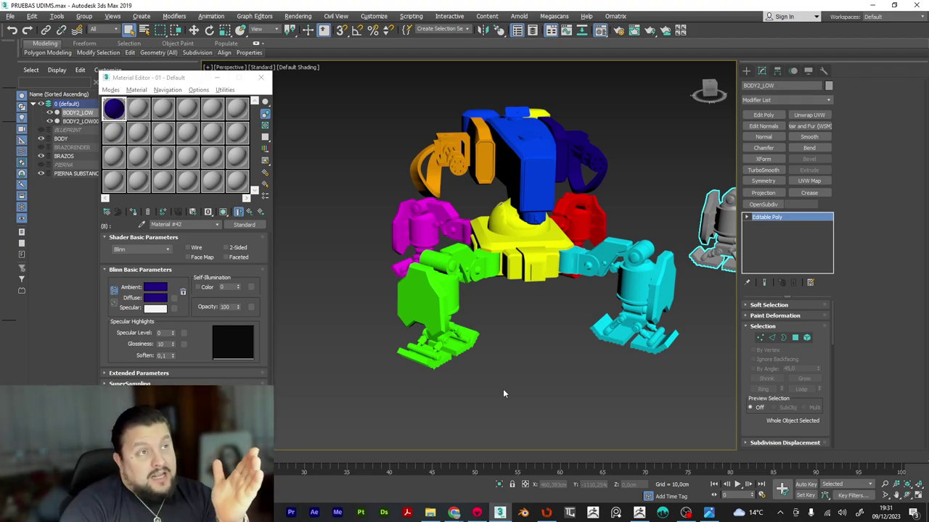
{"action": "left_click", "coordinate": [444, 327]}
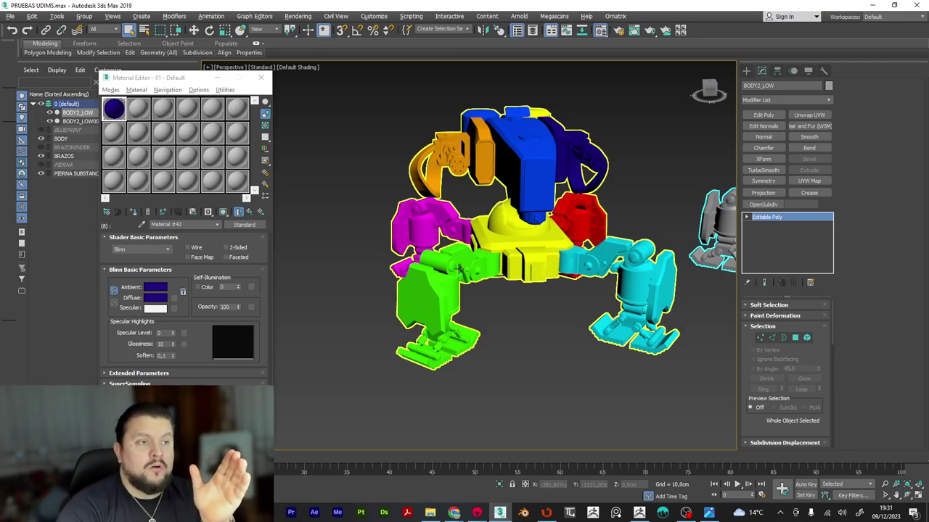
Step: Compare the UDIM tiles in RizomUV with the colour-coded robot in 3ds Max, finishing at the imported model in Marmoset Toolbag
{"action": "left_click", "coordinate": [546, 513]}
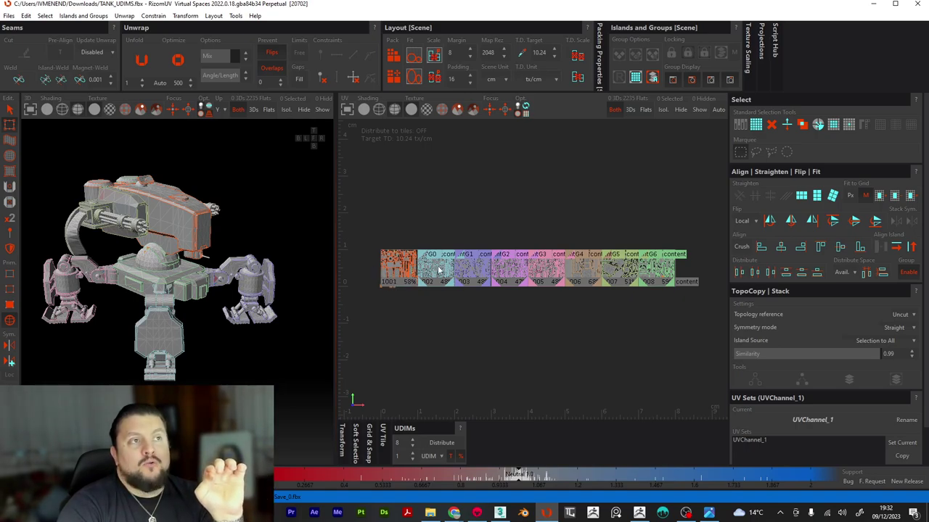
{"action": "left_click", "coordinate": [500, 512]}
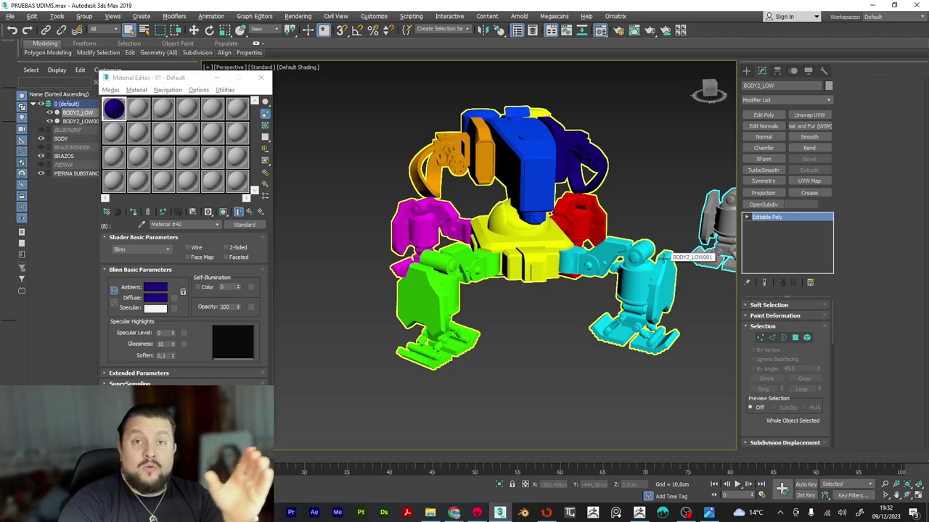
{"action": "key", "text": "alt+Tab"}
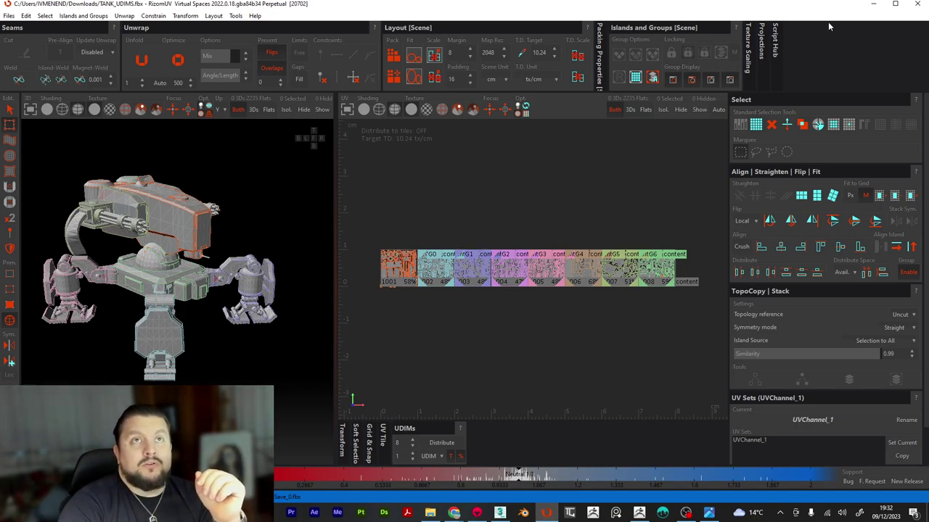
{"action": "left_click", "coordinate": [873, 5]}
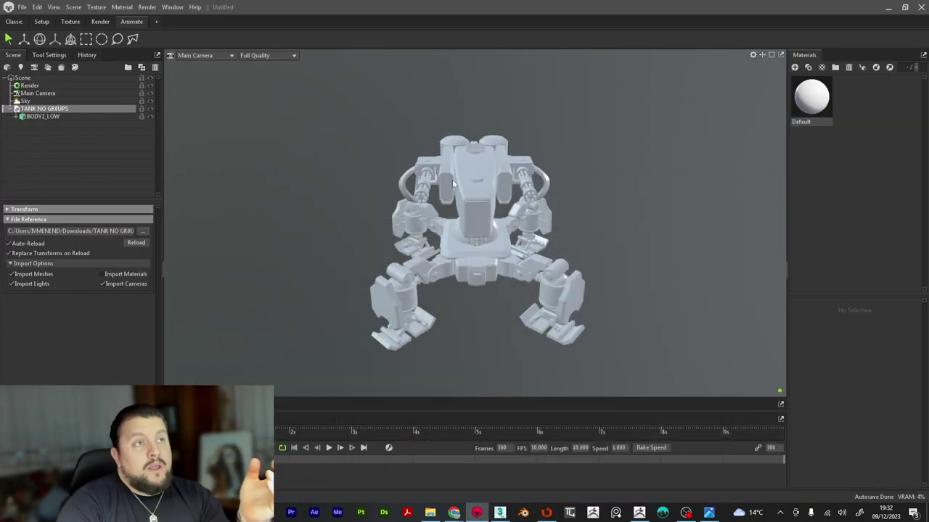
Step: Switch to 3ds Max, apply an Unwrap UVW modifier to the colour-coded robot and open its UV editor
{"action": "left_click", "coordinate": [500, 512]}
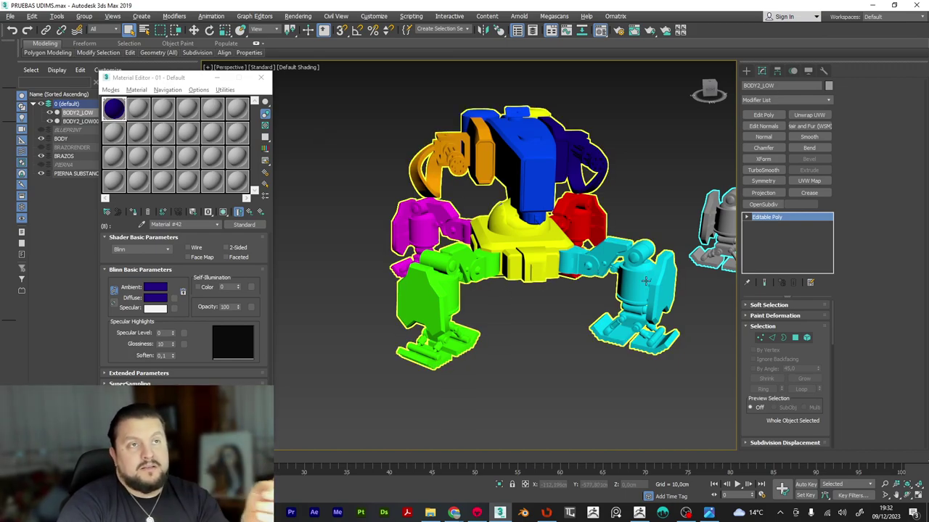
{"action": "left_click", "coordinate": [447, 275]}
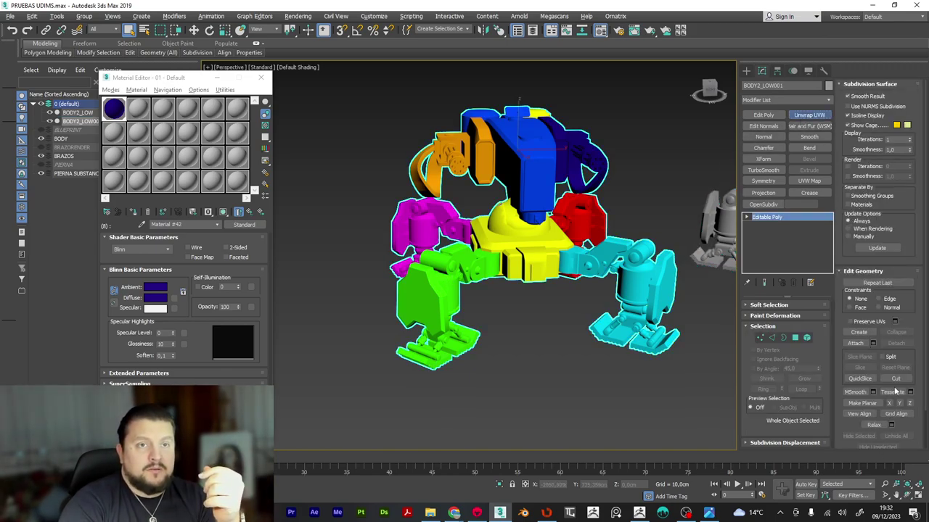
{"action": "scroll", "coordinate": [878, 420], "scroll_direction": "down", "scroll_amount": 1}
{"action": "left_click", "coordinate": [877, 426]}
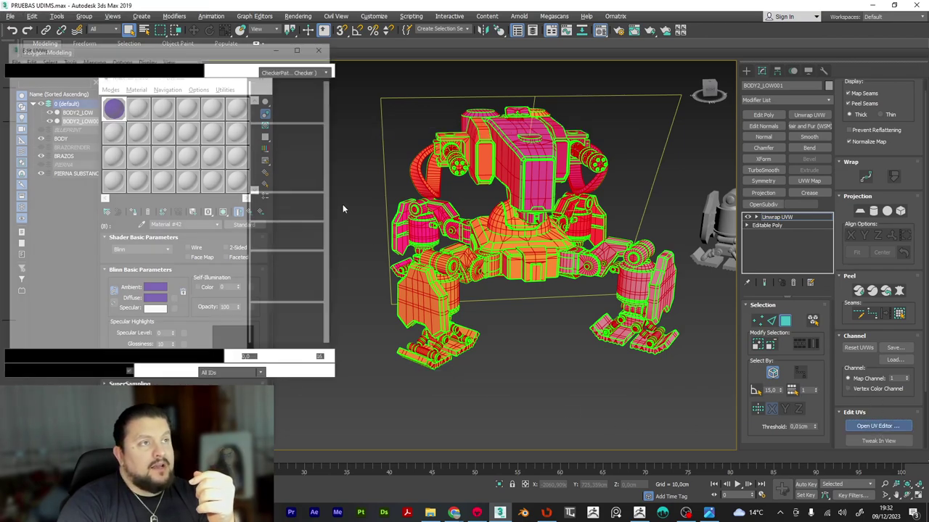
Step: Inspect the row of UDIM tiles and select a polygon on the green leg to locate its tile in the UV layout
{"action": "scroll", "coordinate": [167, 241], "scroll_direction": "up", "scroll_amount": 3}
{"action": "scroll", "coordinate": [167, 240], "scroll_direction": "down", "scroll_amount": 2}
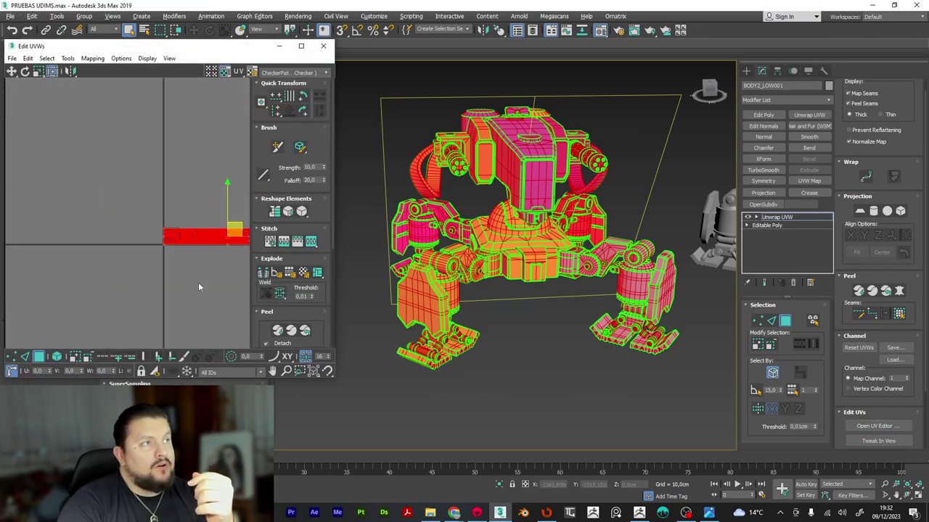
{"action": "middle_click_drag", "start_coordinate": [197, 283], "coordinate": [141, 283]}
{"action": "left_click", "coordinate": [134, 270]}
{"action": "scroll", "coordinate": [136, 238], "scroll_direction": "up", "scroll_amount": 1}
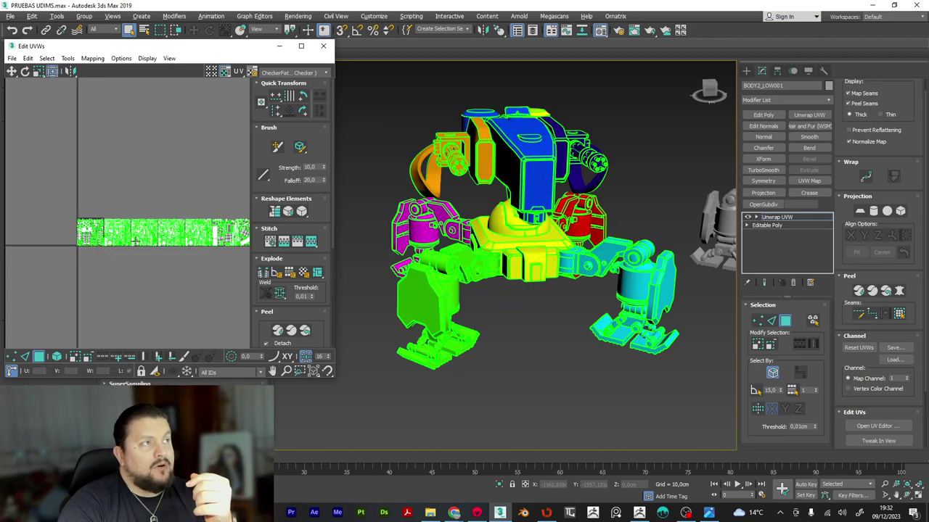
{"action": "left_click", "coordinate": [121, 235]}
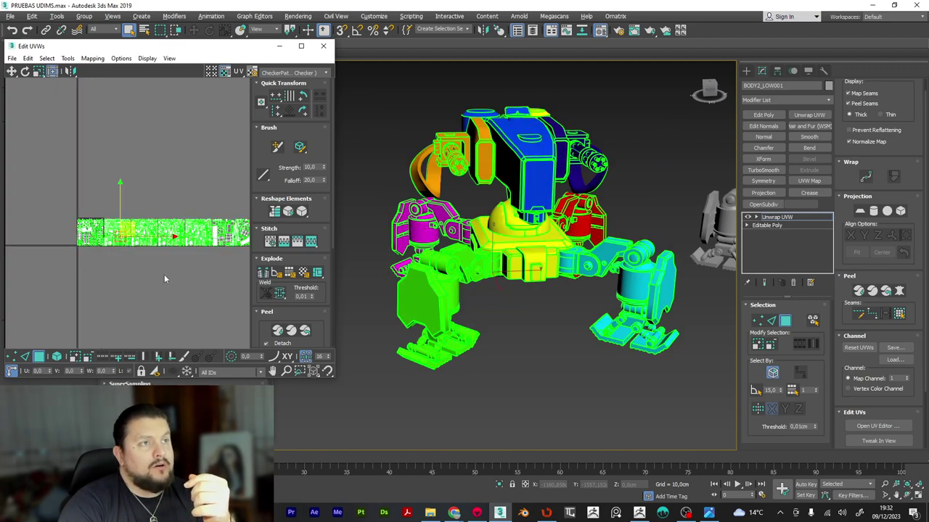
{"action": "left_click", "coordinate": [407, 298]}
{"action": "scroll", "coordinate": [121, 239], "scroll_direction": "up", "scroll_amount": 2}
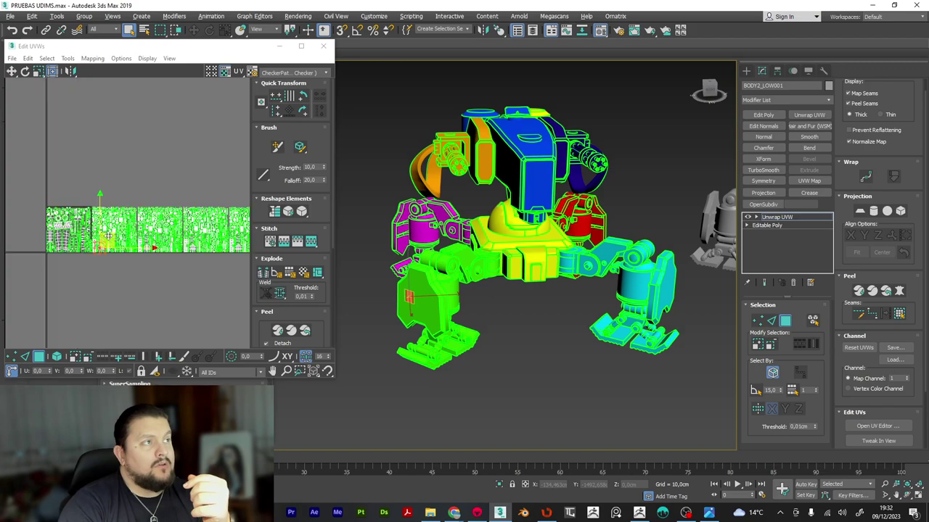
Step: Select a polygon on the cyan leg to locate its tile in the UV layout, and close the UV editor
{"action": "left_click", "coordinate": [666, 288]}
{"action": "scroll", "coordinate": [166, 268], "scroll_direction": "down", "scroll_amount": 3}
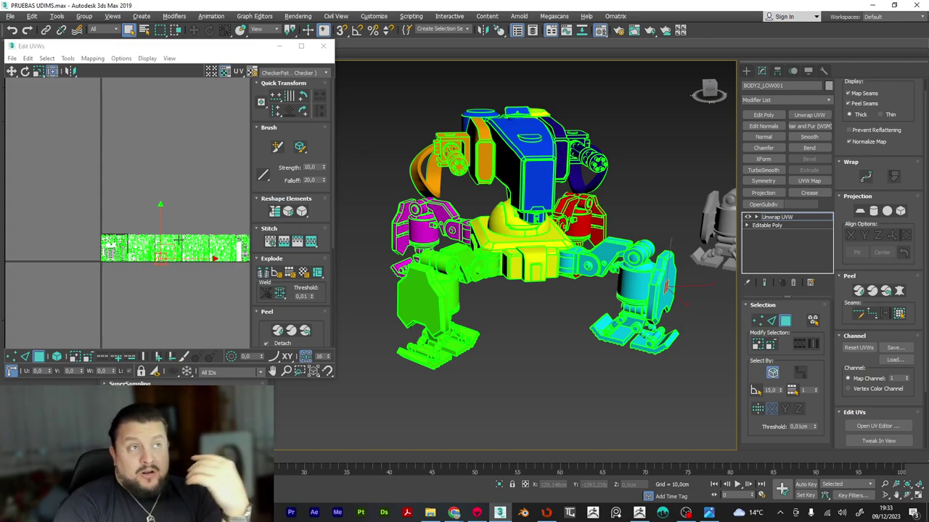
{"action": "left_click", "coordinate": [323, 45]}
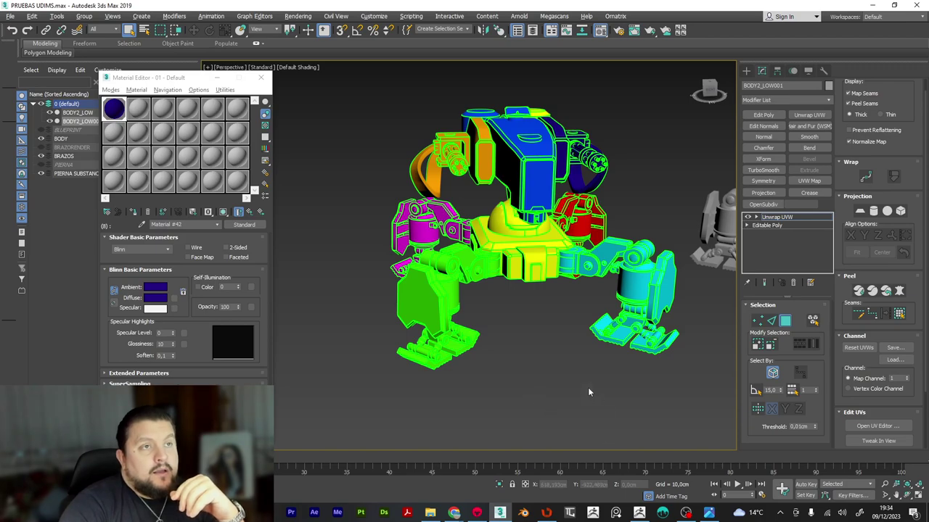
Step: Select all polygons of the colour-coded robot and delete its Unwrap UVW modifier
{"action": "scroll", "coordinate": [470, 325], "scroll_direction": "down", "scroll_amount": 4}
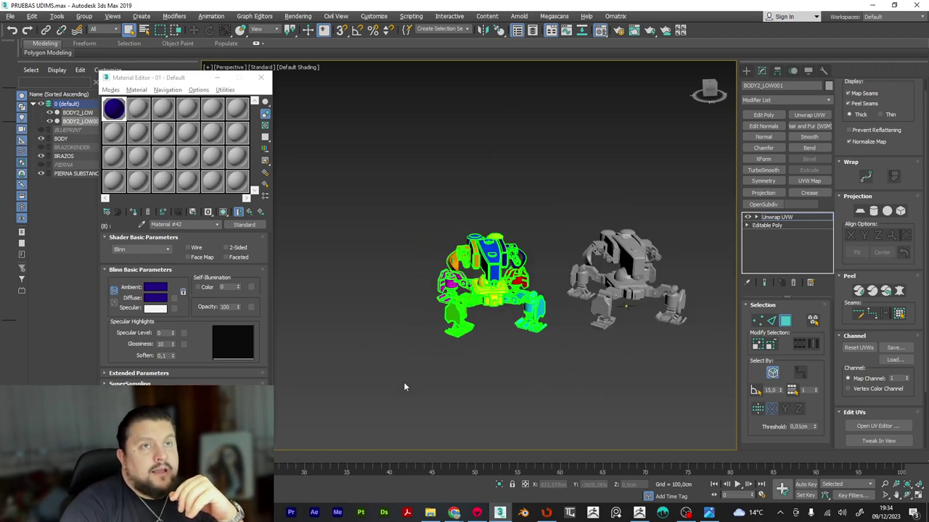
{"action": "left_click_drag", "start_coordinate": [377, 387], "coordinate": [557, 207]}
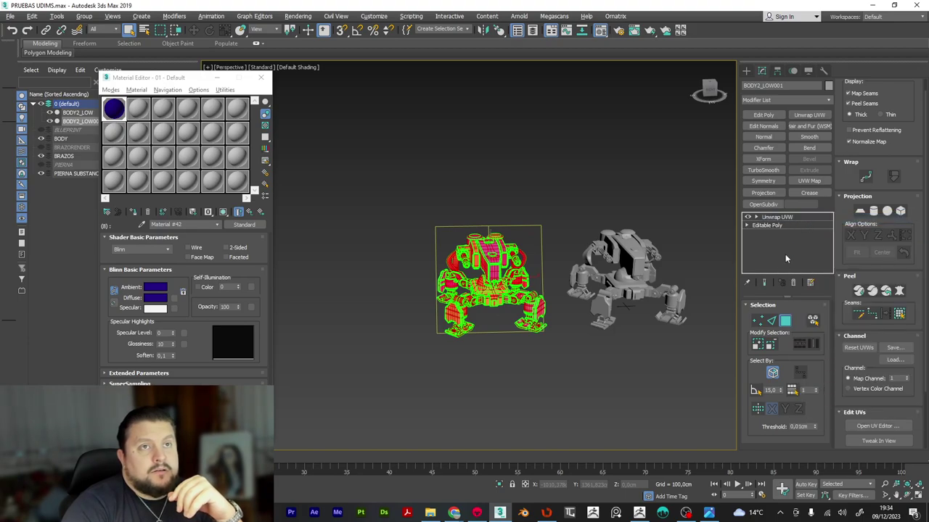
{"action": "right_click", "coordinate": [798, 219]}
{"action": "left_click", "coordinate": [811, 235]}
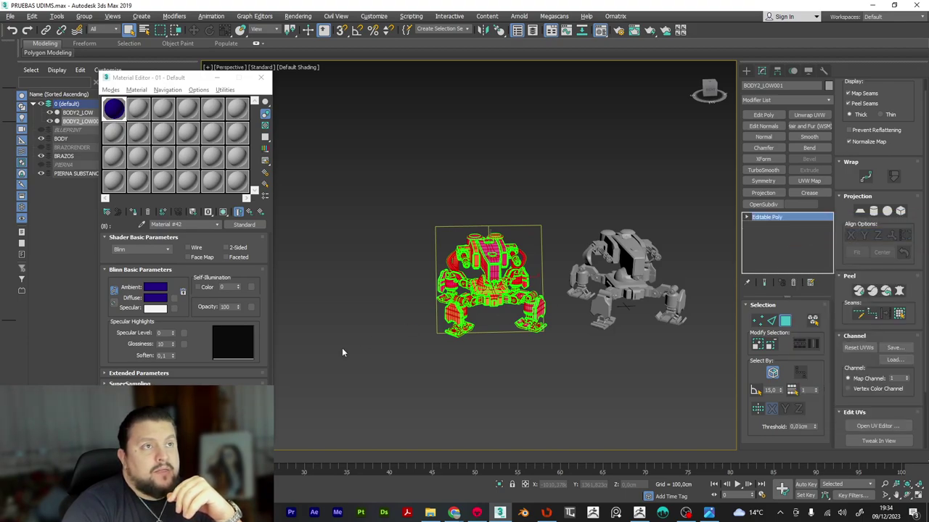
Step: Reselect the colour-coded robot and display the parent Multi/Sub-Object material that holds its coloured sub-materials
{"action": "left_click", "coordinate": [344, 372]}
{"action": "left_click_drag", "start_coordinate": [534, 200], "coordinate": [554, 186]}
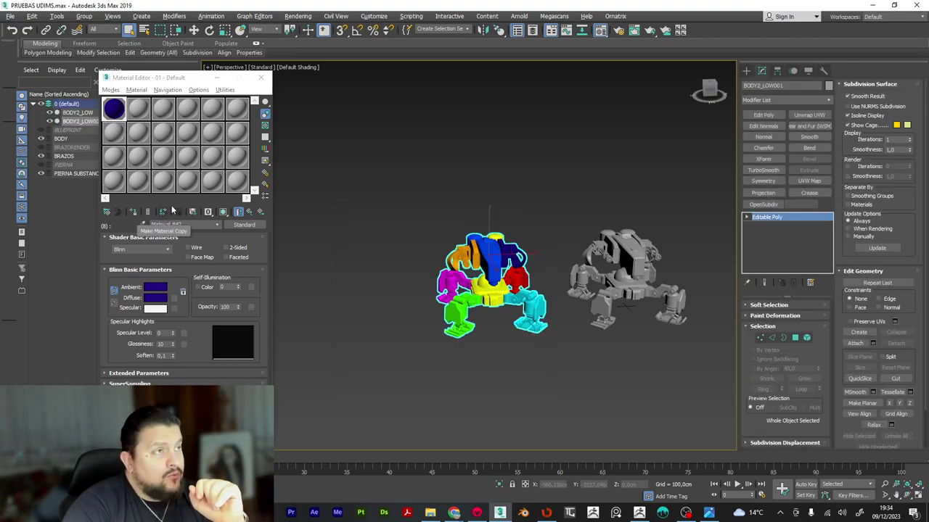
{"action": "left_click", "coordinate": [248, 212]}
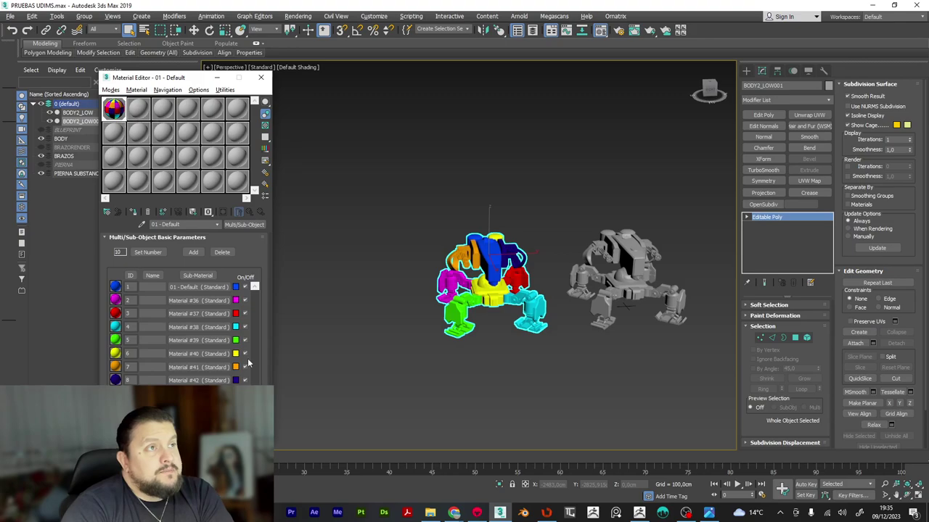
Step: Export only the colour-coded robot as an FBX, overwriting TANK_UDIMS_GROUP in the Descargas folder
{"action": "left_click", "coordinate": [308, 276]}
{"action": "left_click_drag", "start_coordinate": [394, 349], "coordinate": [523, 200]}
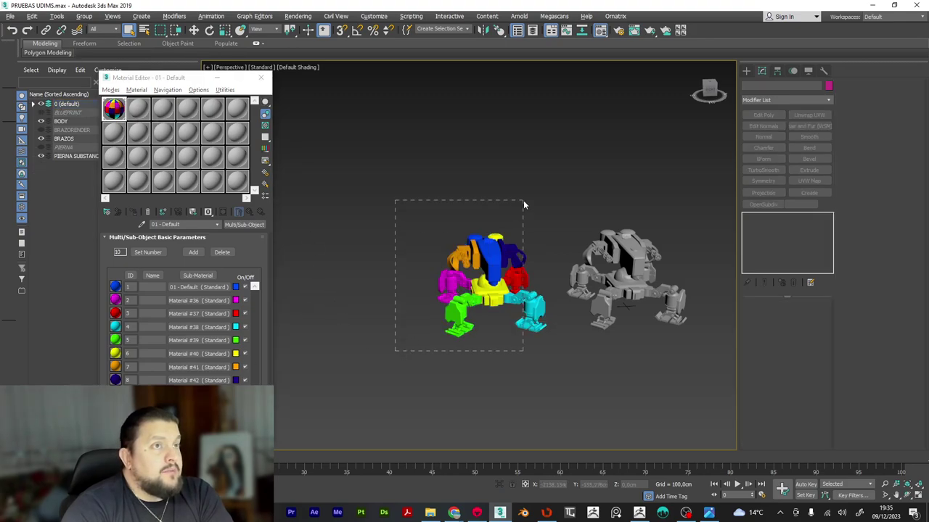
{"action": "left_click", "coordinate": [11, 16]}
{"action": "mouse_move", "coordinate": [74, 161]}
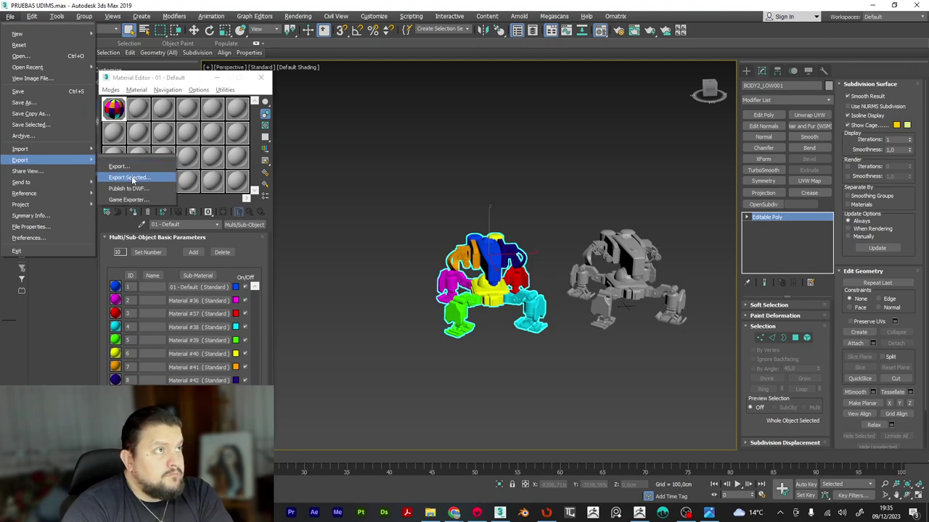
{"action": "left_click", "coordinate": [129, 177]}
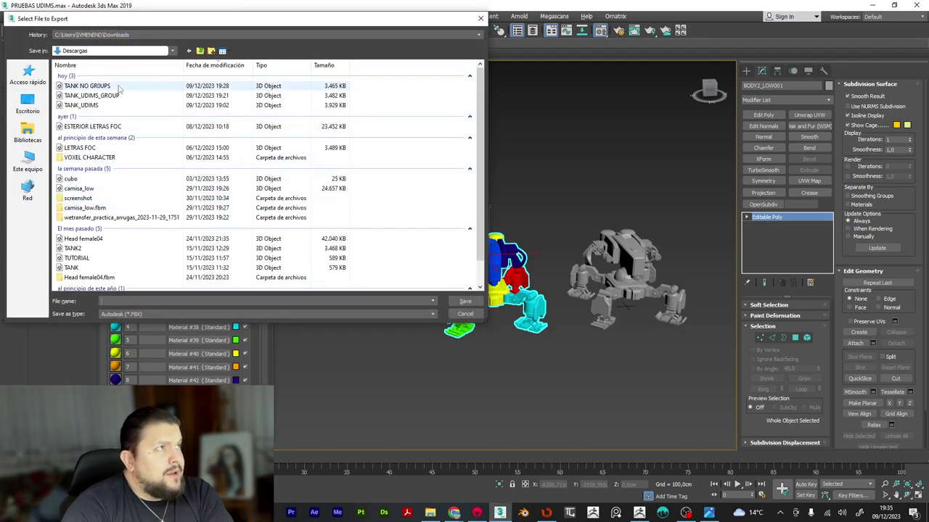
{"action": "left_click", "coordinate": [91, 95]}
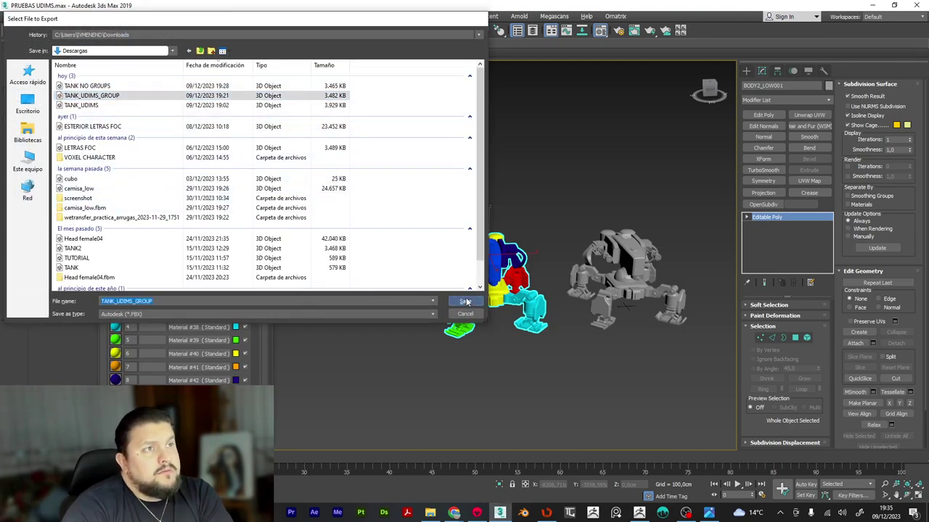
{"action": "left_click", "coordinate": [465, 300]}
{"action": "left_click", "coordinate": [499, 296]}
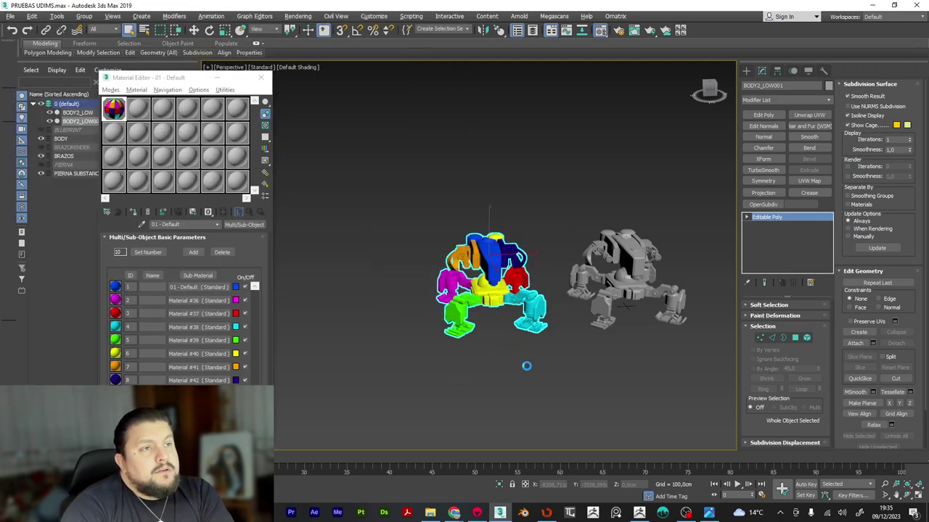
{"action": "left_click", "coordinate": [501, 352]}
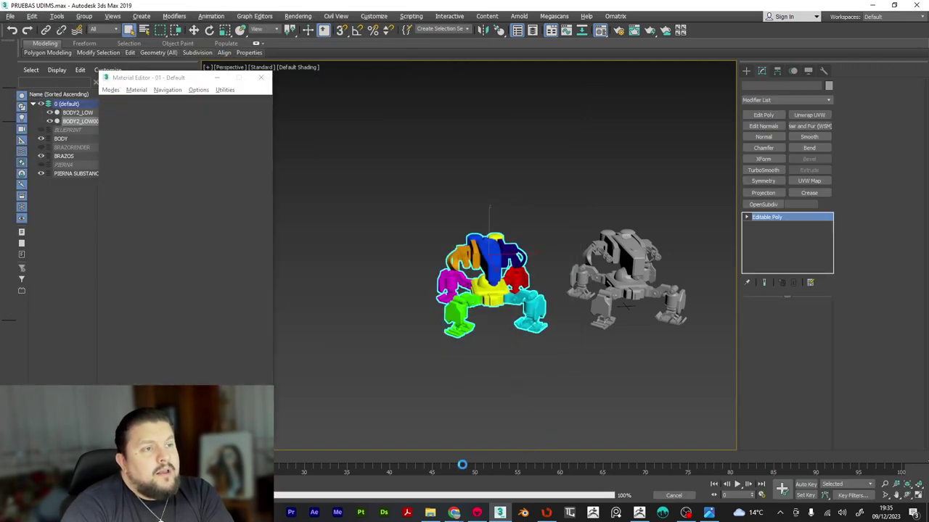
Step: Switch to Marmoset Toolbag and start a new scene without saving the current one
{"action": "left_click", "coordinate": [476, 512]}
{"action": "left_click", "coordinate": [22, 6]}
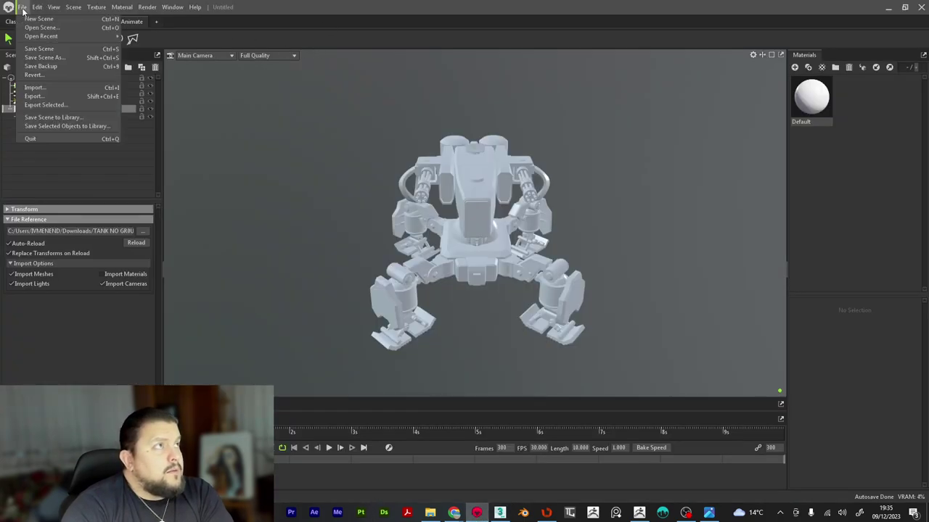
{"action": "left_click", "coordinate": [38, 18]}
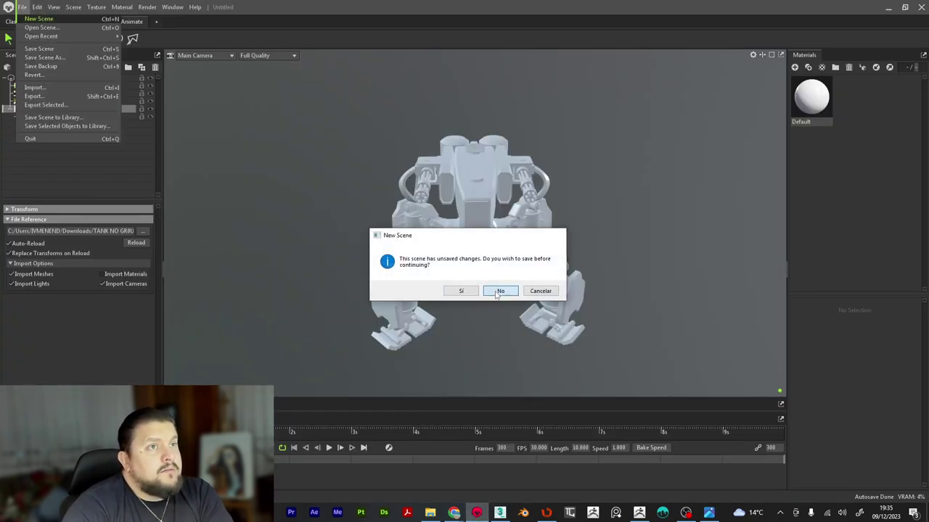
{"action": "left_click", "coordinate": [500, 291]}
Step: Import the TANK_UDIMS_GROUP model into the empty scene
{"action": "left_click", "coordinate": [22, 7]}
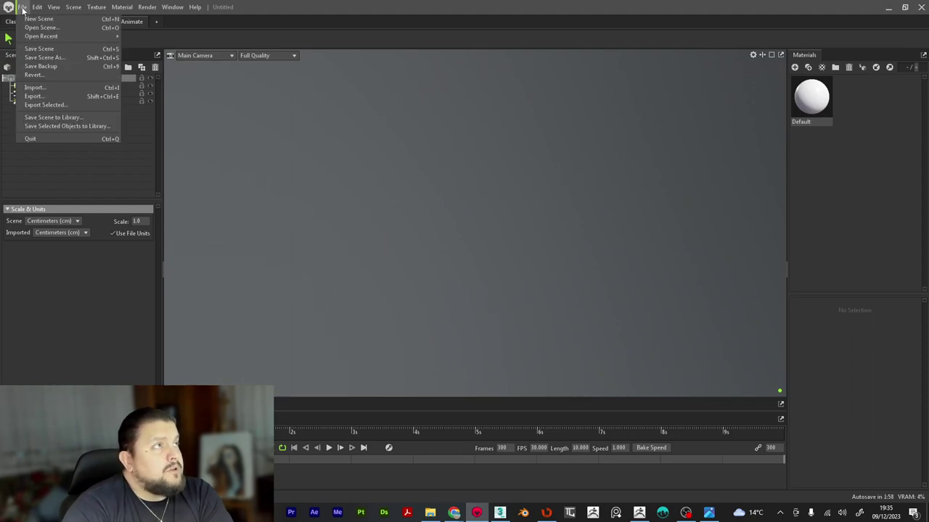
{"action": "left_click", "coordinate": [47, 88]}
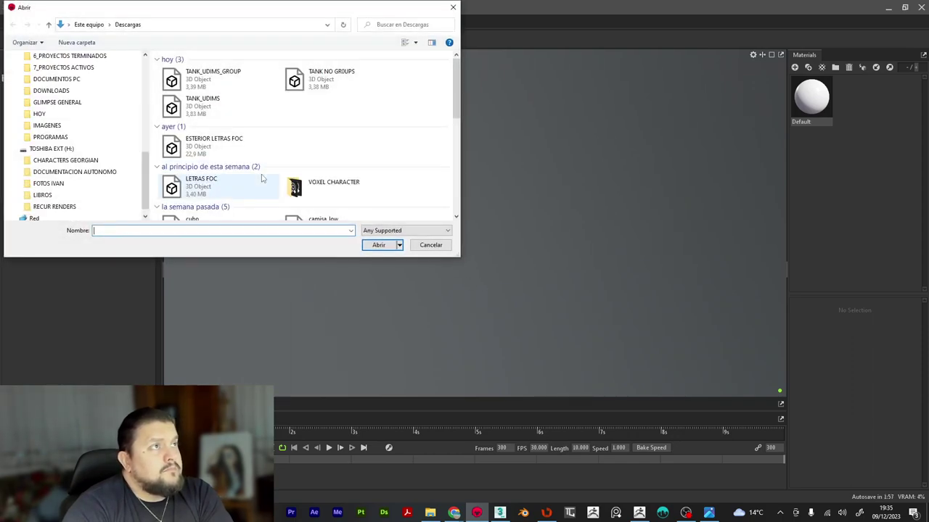
{"action": "double_click", "coordinate": [219, 78]}
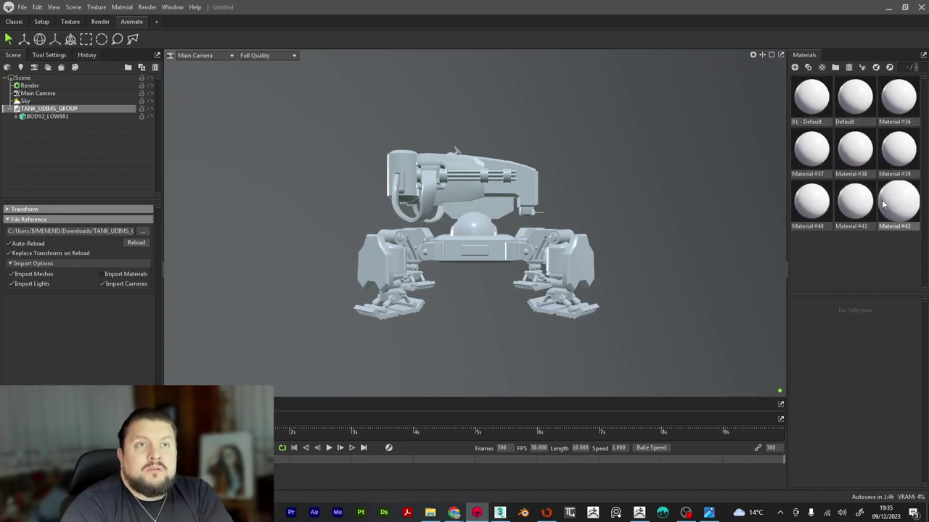
Step: Set the albedo colour of Material #40 to red (R 245, G 0, B 0)
{"action": "left_click", "coordinate": [811, 203]}
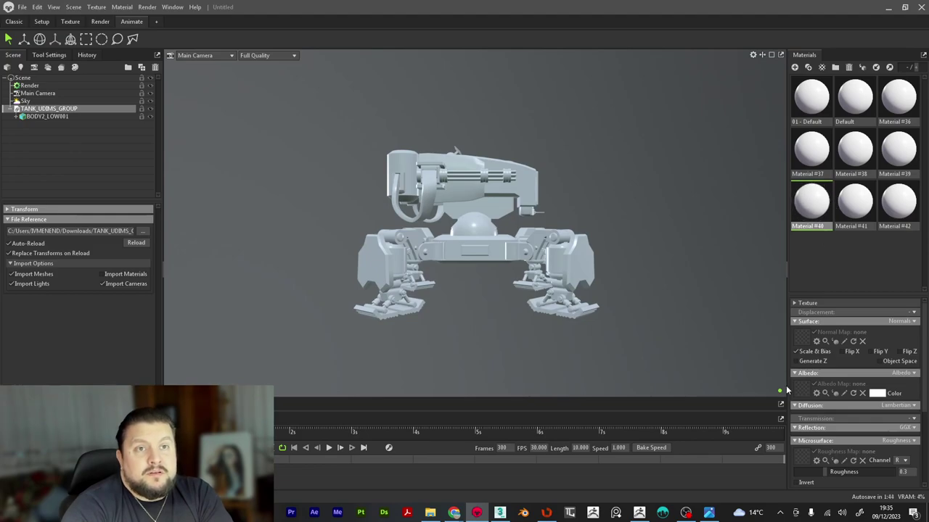
{"action": "left_click", "coordinate": [878, 393]}
{"action": "left_click_drag", "start_coordinate": [457, 244], "coordinate": [470, 188]}
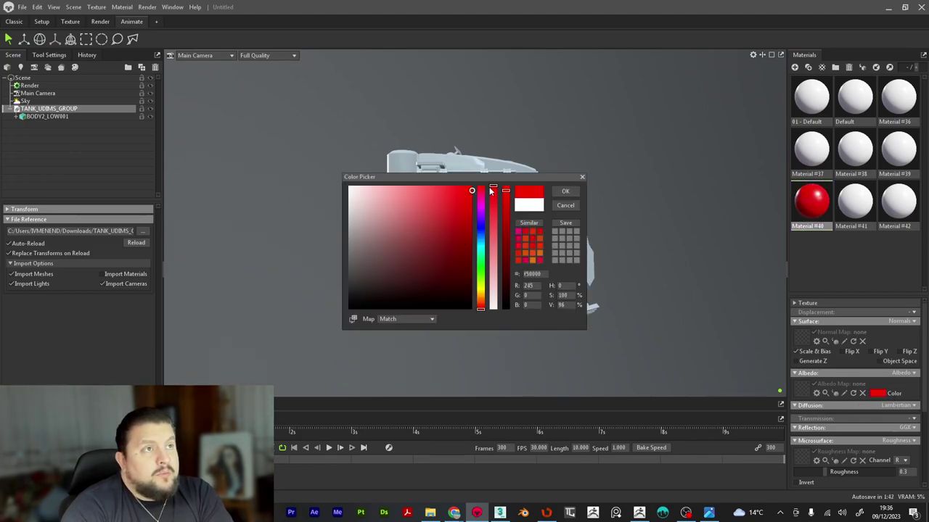
{"action": "left_click", "coordinate": [565, 191]}
Step: Set the albedo colour of Material #41 to violet-blue (R 63, G 0, B 255)
{"action": "left_click", "coordinate": [855, 204]}
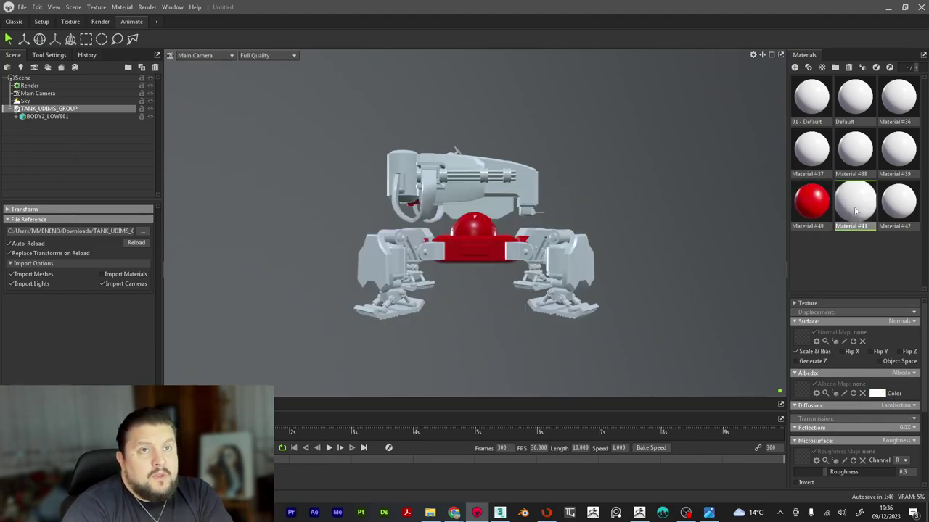
{"action": "left_click", "coordinate": [877, 393]}
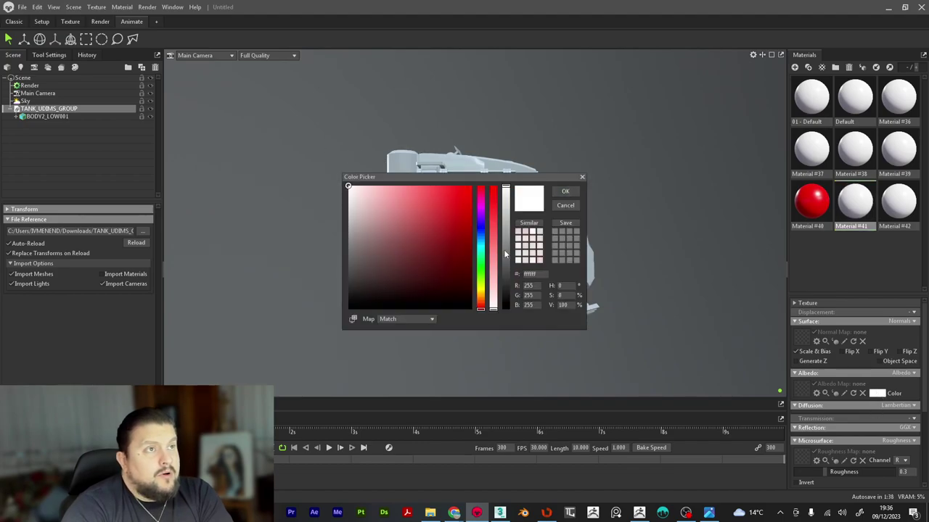
{"action": "left_click", "coordinate": [480, 221]}
{"action": "left_click_drag", "start_coordinate": [429, 222], "coordinate": [505, 149]}
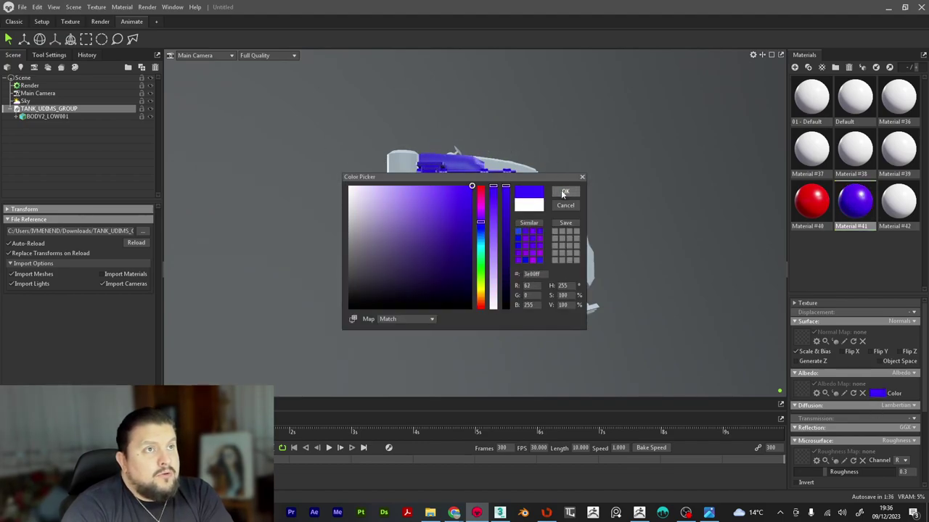
{"action": "left_click", "coordinate": [565, 191]}
Step: Set the albedo colour of Material #42 to green (R 8, G 255, B 0) and check the coloured sections on the robot
{"action": "left_click", "coordinate": [899, 205]}
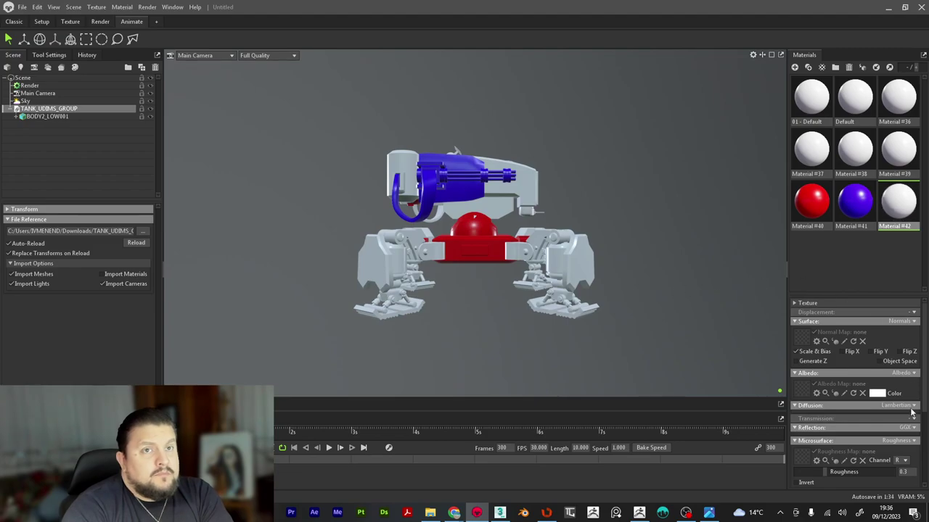
{"action": "left_click", "coordinate": [880, 393]}
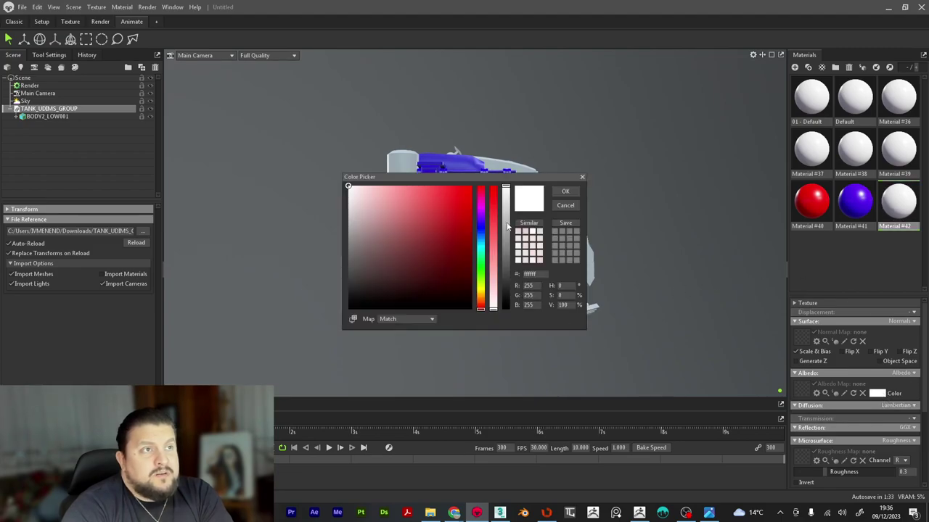
{"action": "left_click", "coordinate": [481, 268]}
{"action": "left_click", "coordinate": [471, 187]}
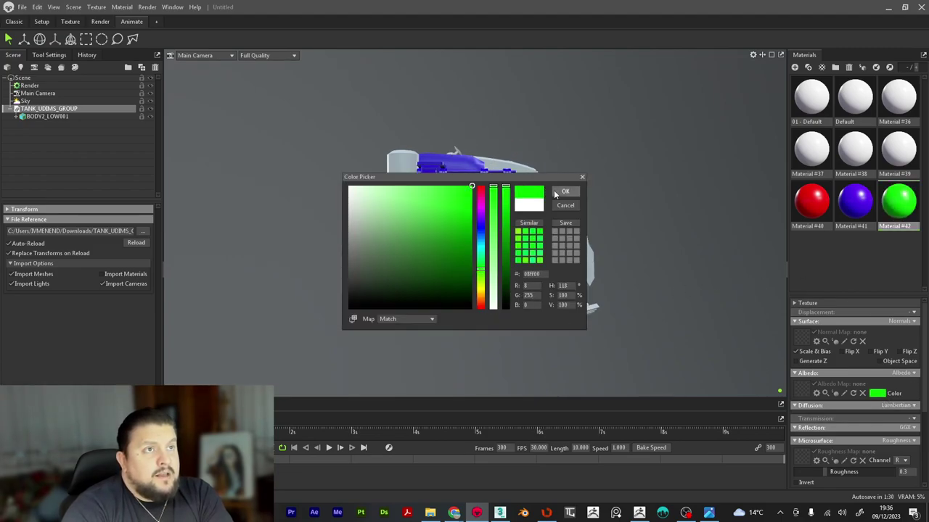
{"action": "left_click", "coordinate": [566, 191]}
{"action": "left_click_drag", "start_coordinate": [705, 217], "coordinate": [560, 303]}
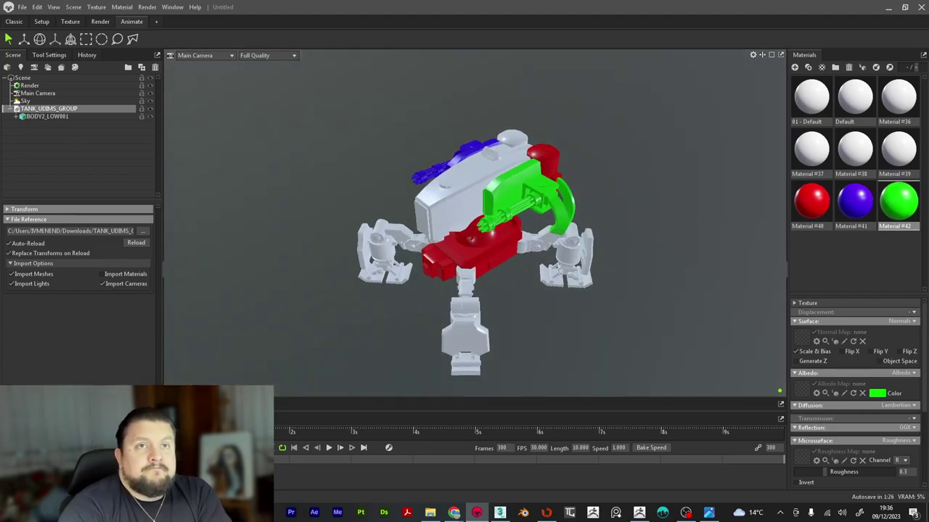